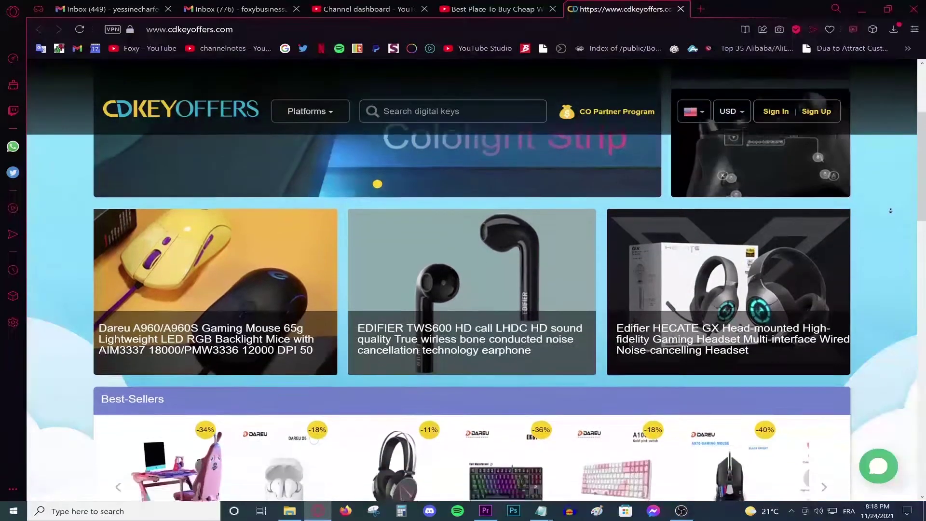
Apply the promotion code 'Foxy' to the Windows 10 Pro OEM key order.
scroll(891, 214, "down", 8)
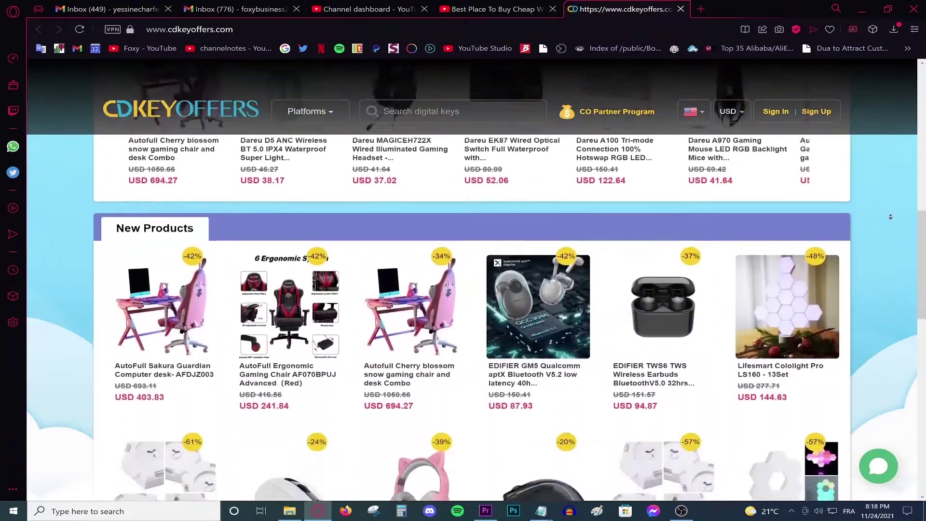
scroll(890, 217, "down", 8)
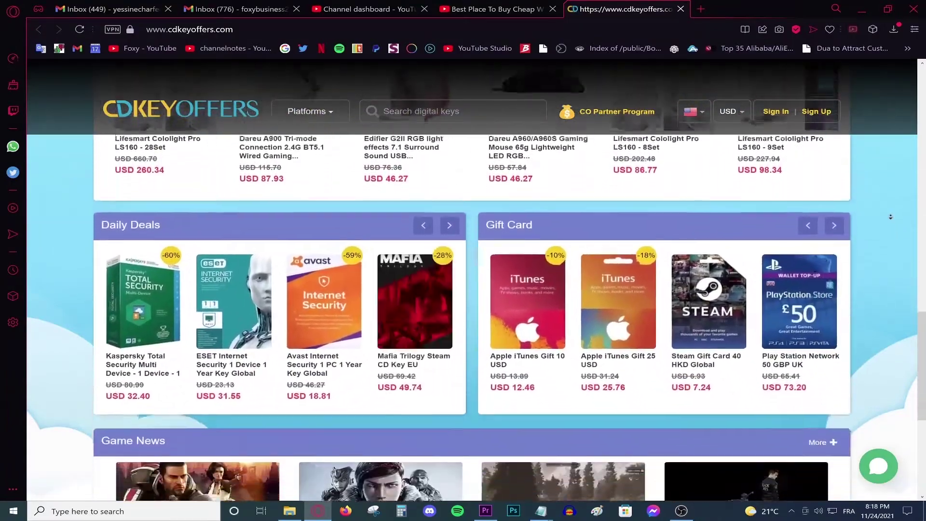
scroll(891, 217, "down", 3)
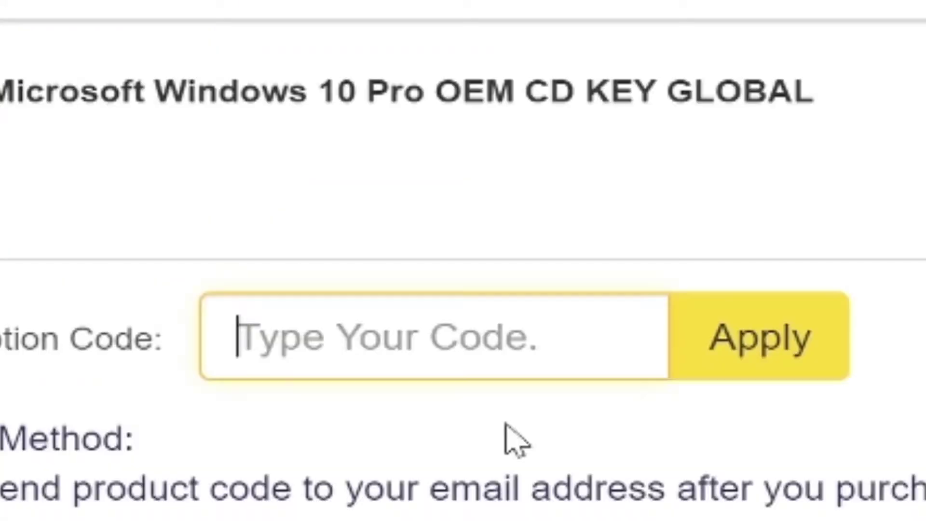
type("Foxy")
left_click(738, 372)
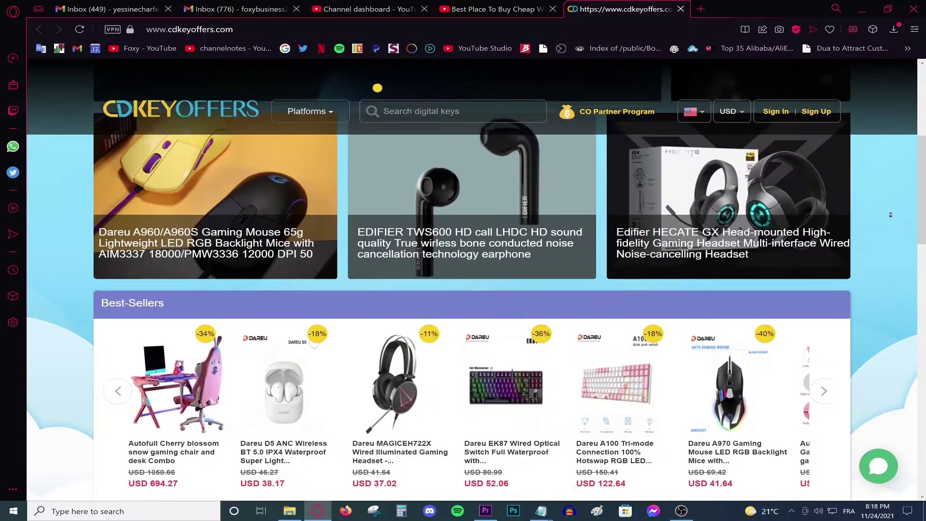
Scroll down the store page to the Game News section.
scroll(891, 217, "down", 5)
scroll(891, 217, "down", 4)
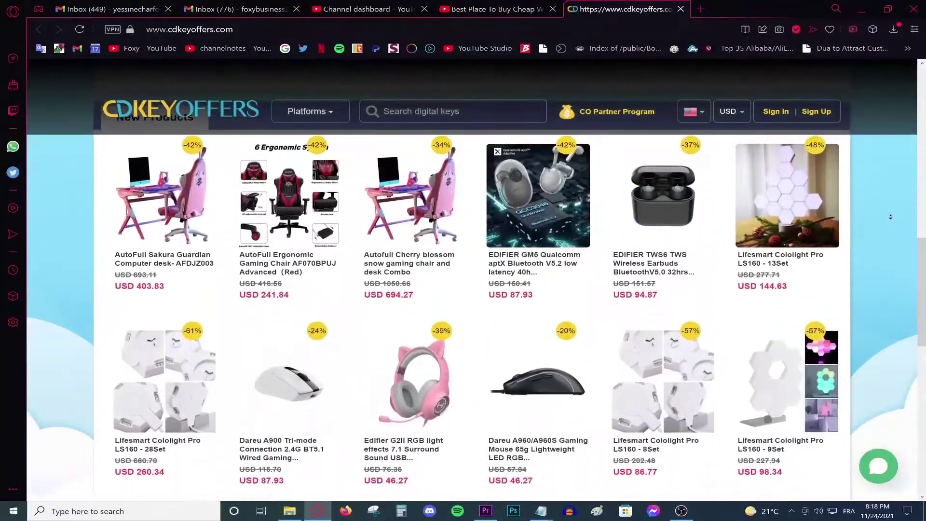
scroll(890, 217, "down", 6)
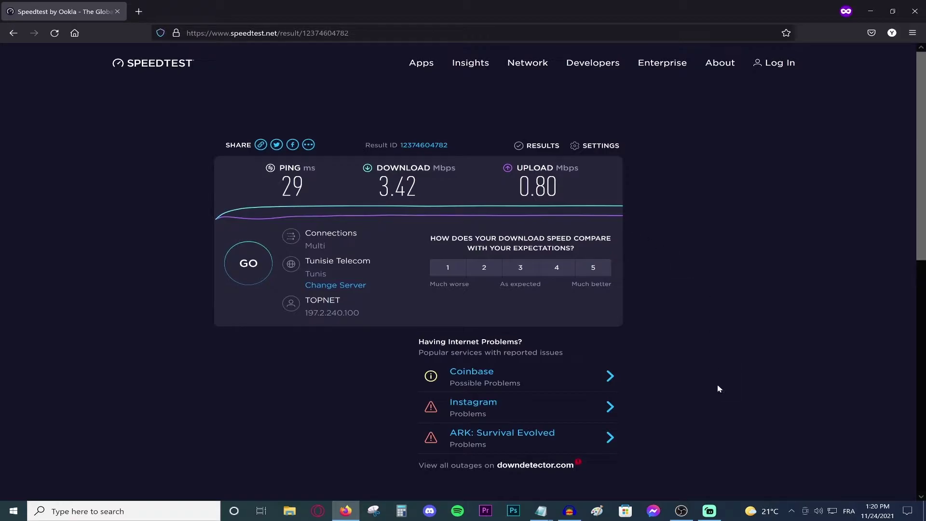
Switch to Streamlabs Desktop and open its Settings window.
left_click(709, 511)
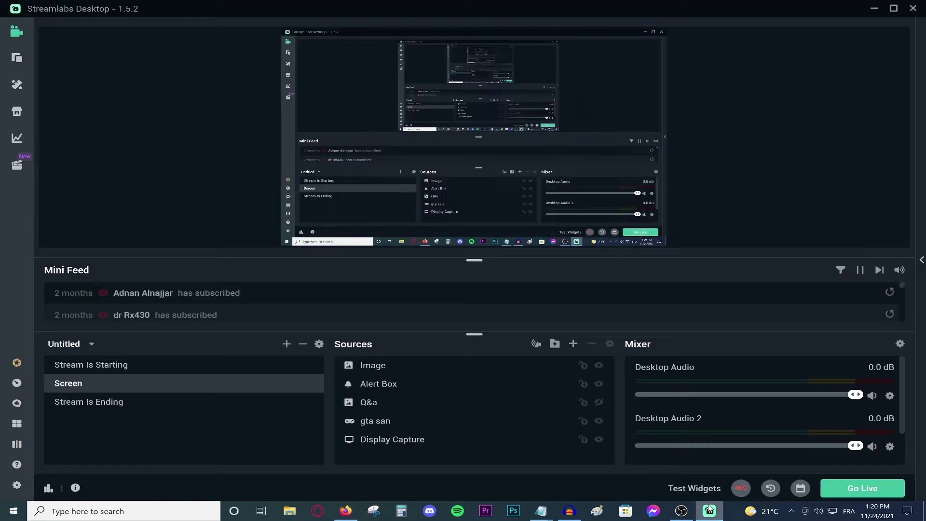
left_click(17, 486)
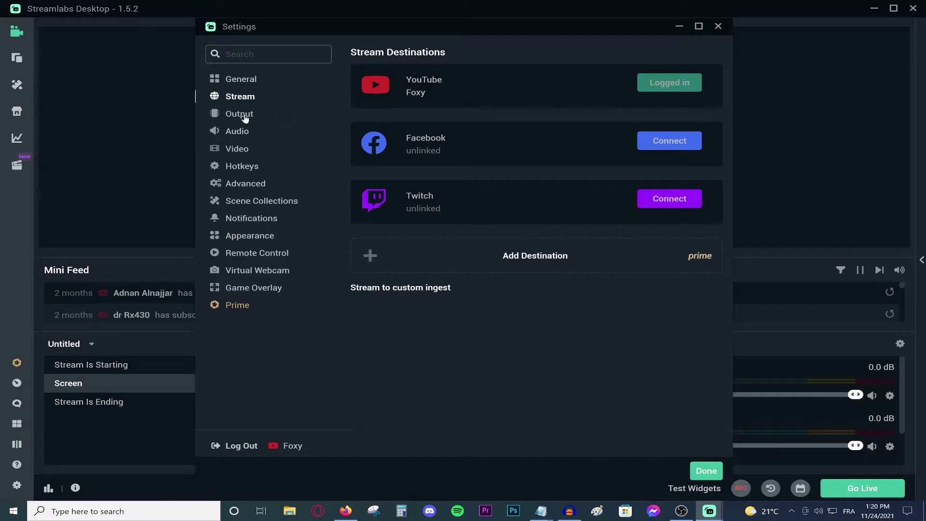
Set Output Mode to Advanced with the Hardware (NVENC) (new) streaming encoder.
left_click(244, 117)
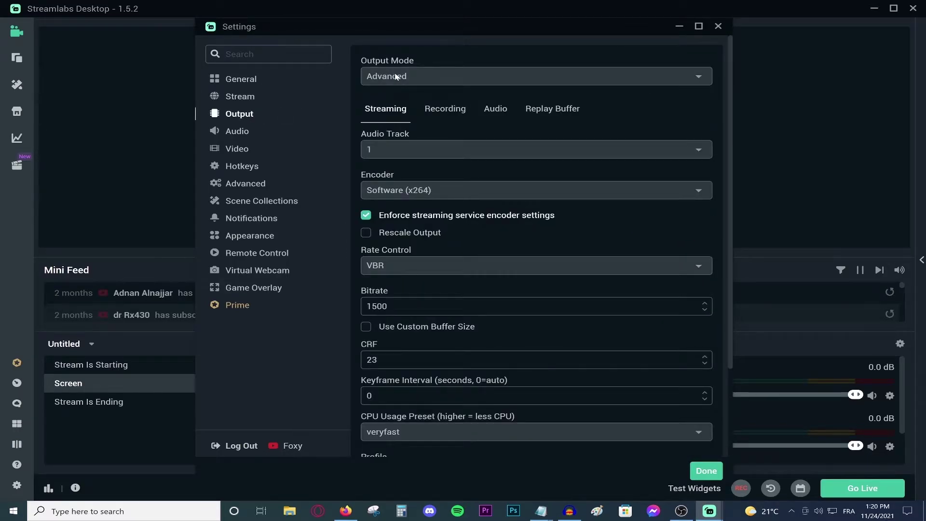
left_click(414, 76)
left_click(403, 120)
left_click(405, 191)
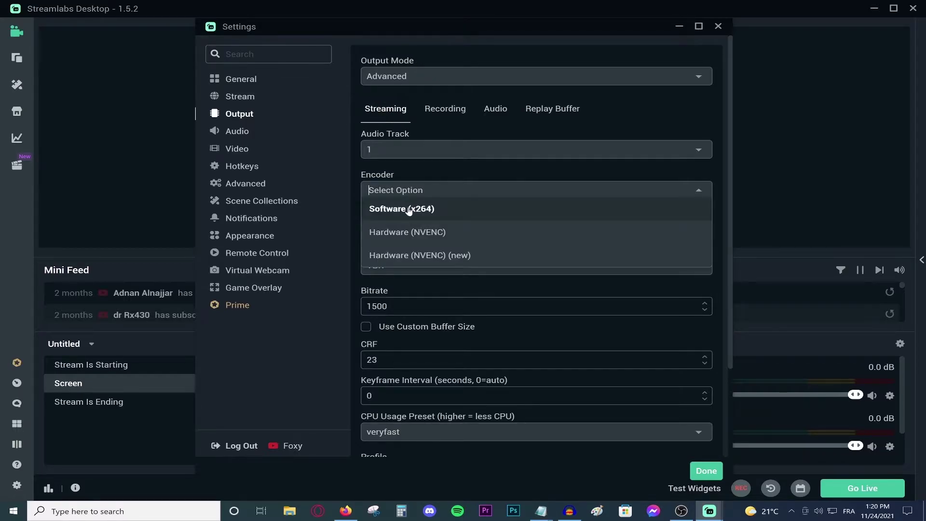
left_click(431, 256)
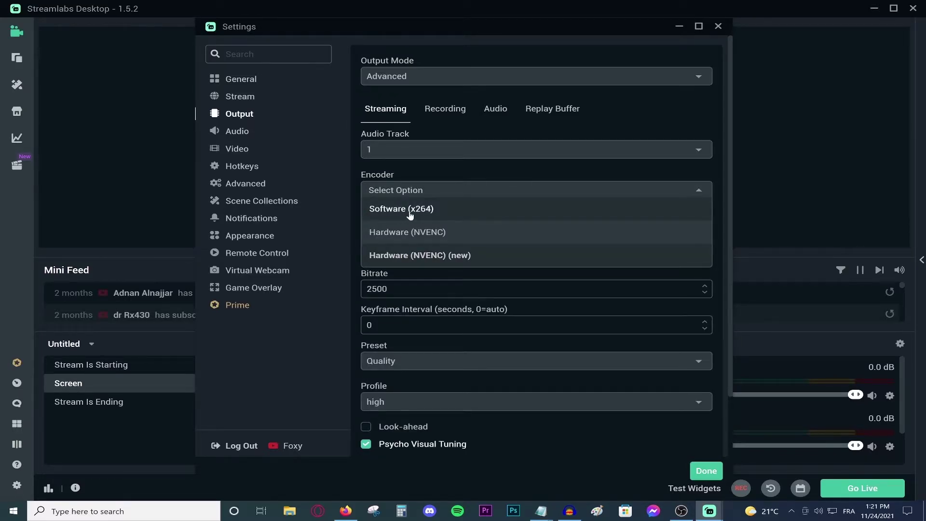
Set rate control to VBR, keeping bitrate 2500, and return to the 0.80 Mbps upload result.
left_click(400, 256)
left_click(396, 248)
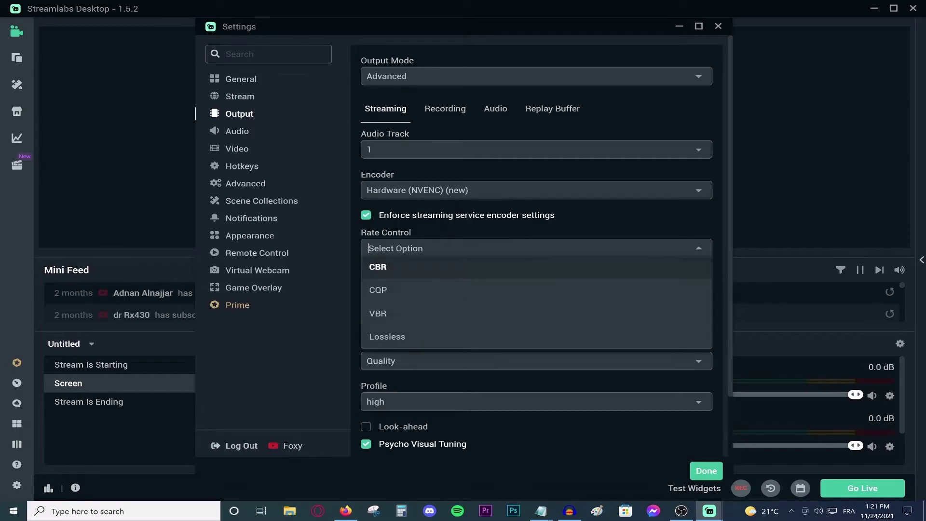
left_click(388, 314)
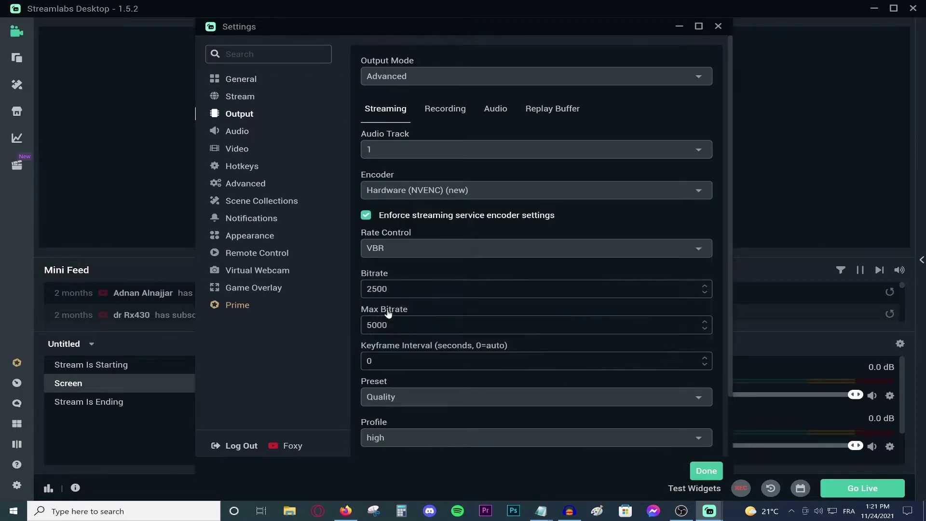
scroll(379, 282, "down", 1)
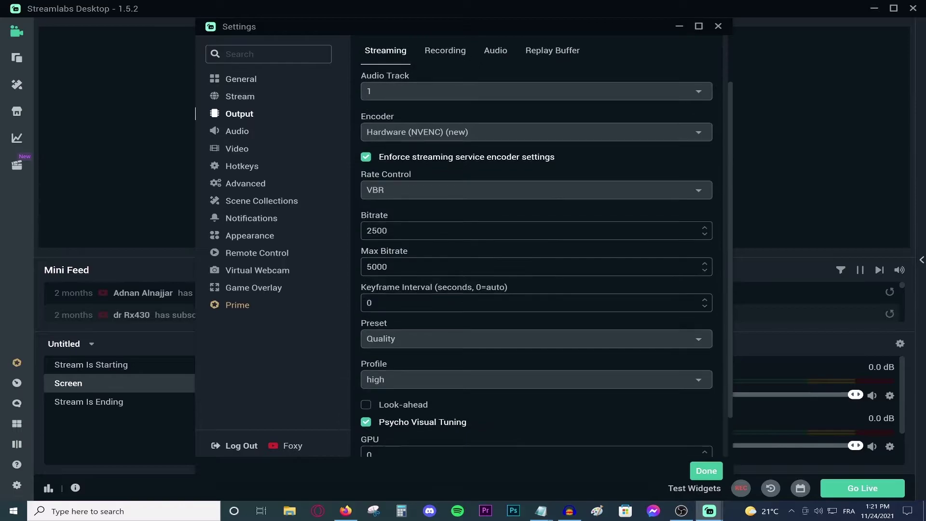
key("Tab")
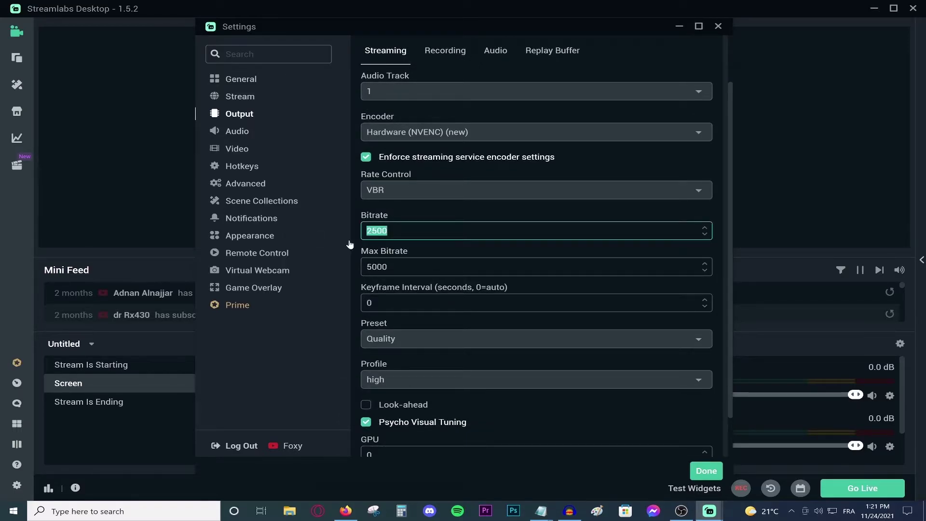
key("Tab")
left_click(411, 249)
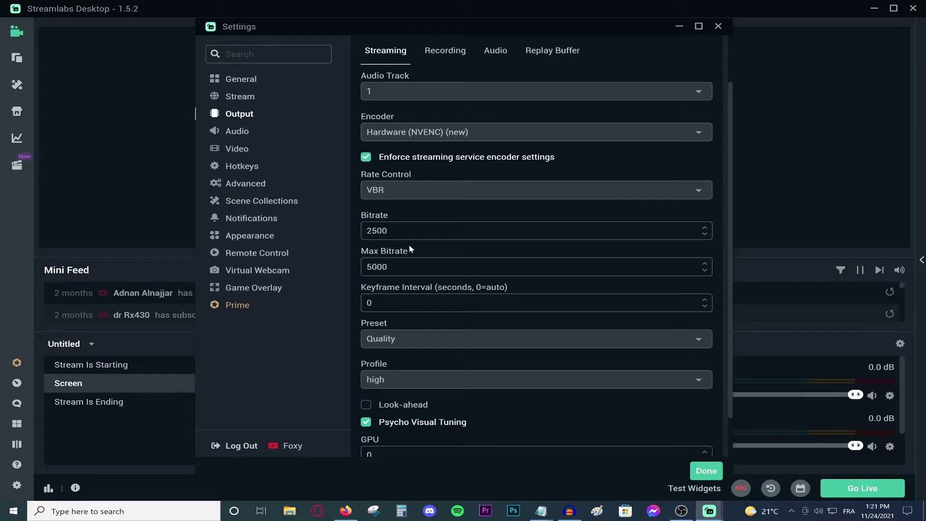
key("Tab")
key("Tab")
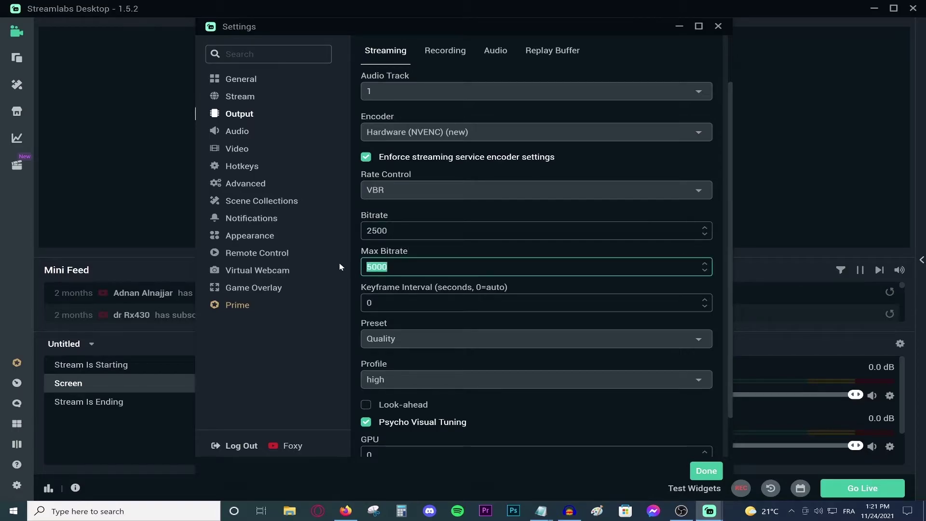
left_click(345, 511)
Convert the 0.80 Mbps upload to 800 kbps in Calculator and return to Streamlabs.
left_click_drag(517, 188, 561, 187)
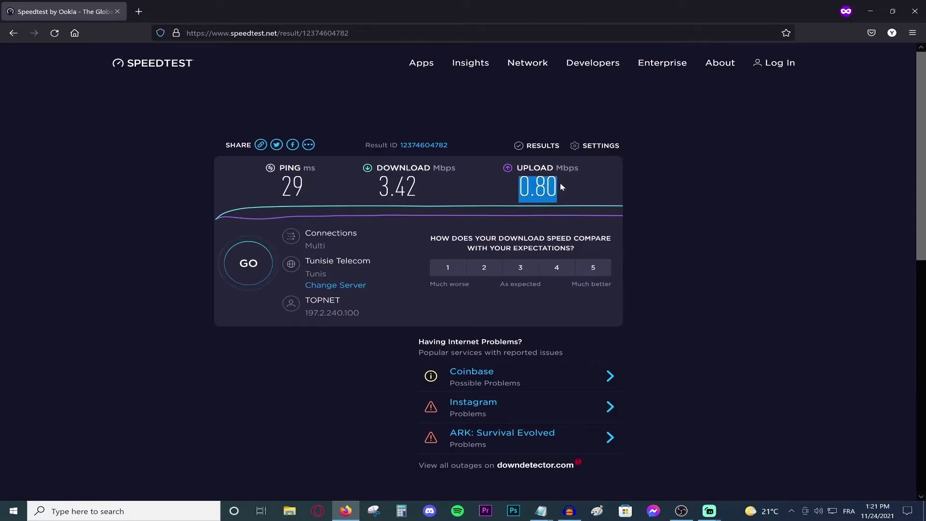
left_click(402, 511)
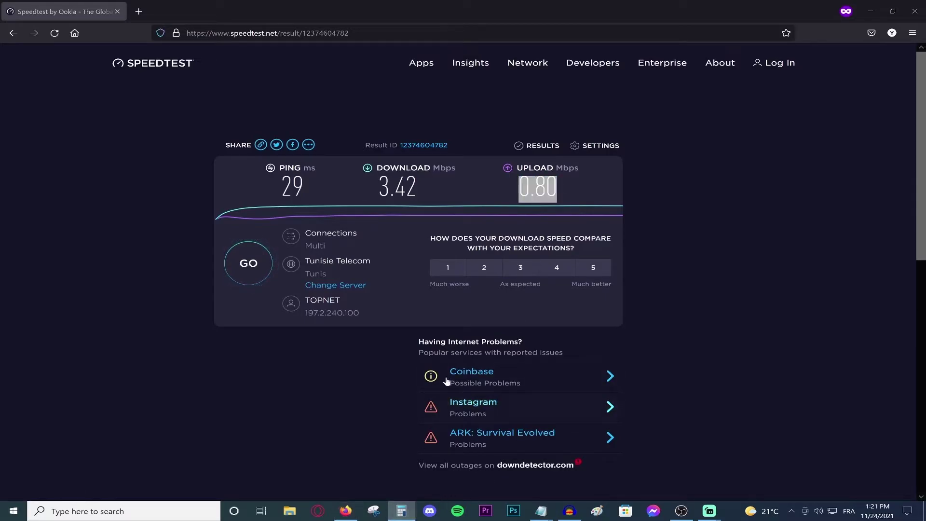
type(".8")
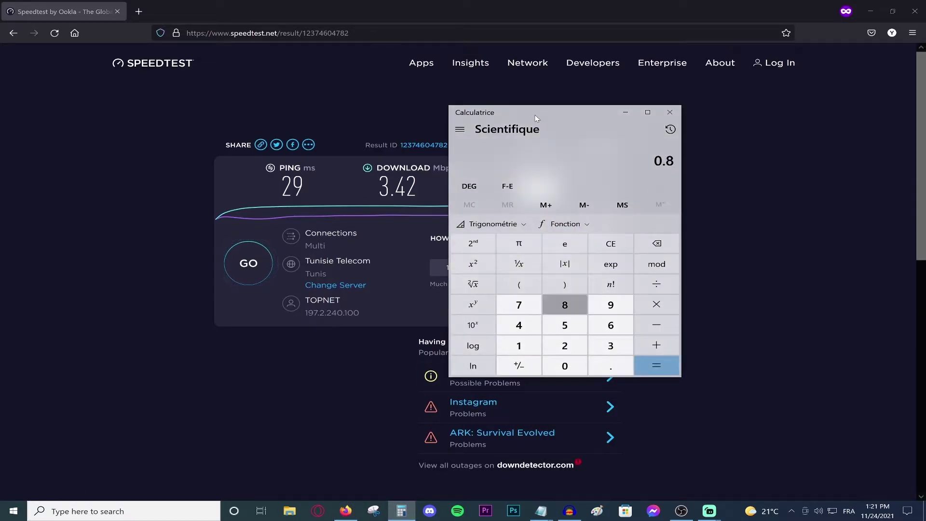
type("0")
type("*10")
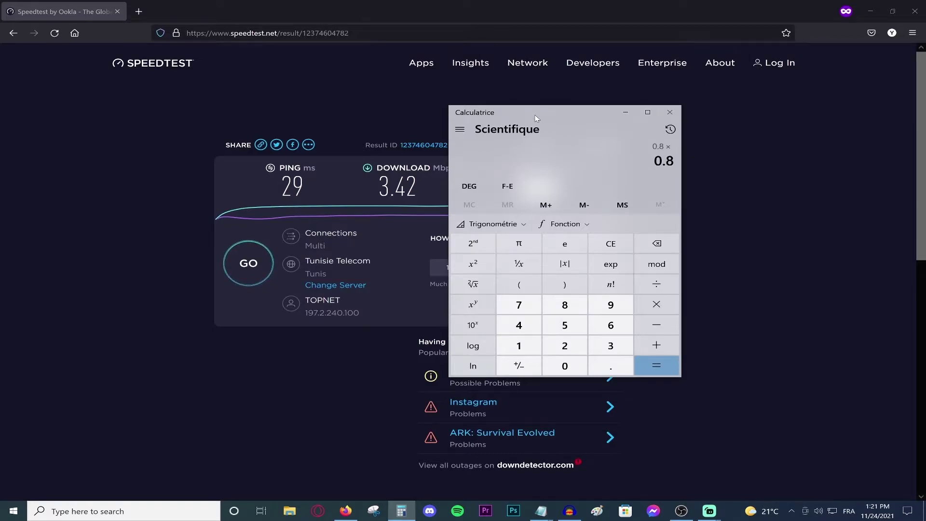
type("00")
key("Return")
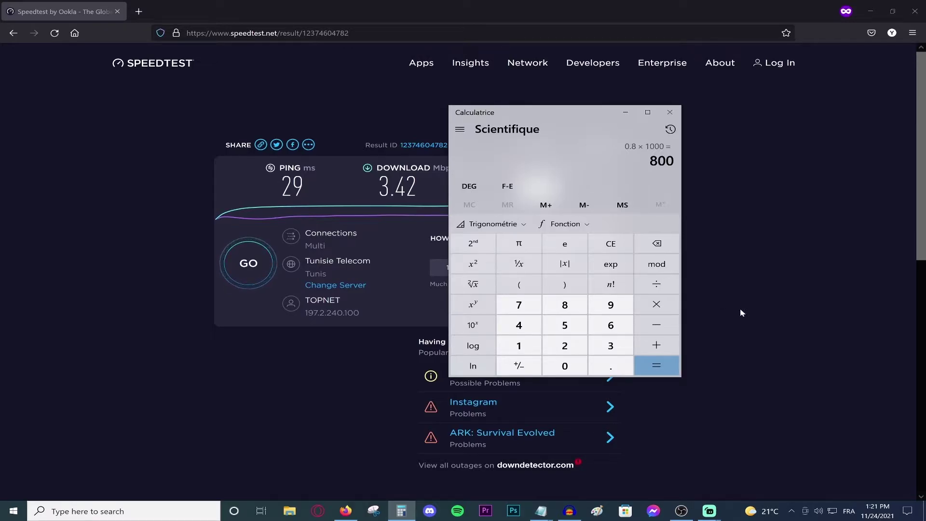
key("alt+Tab")
Enter Max Bitrate 800, compute 800 × 0.7 = 560, and set Bitrate to 560.
type("800")
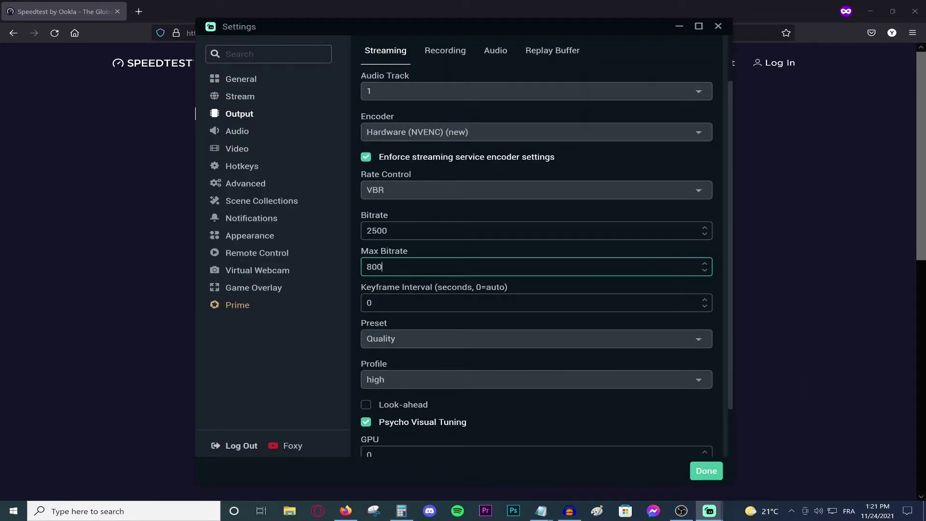
key("alt+Tab")
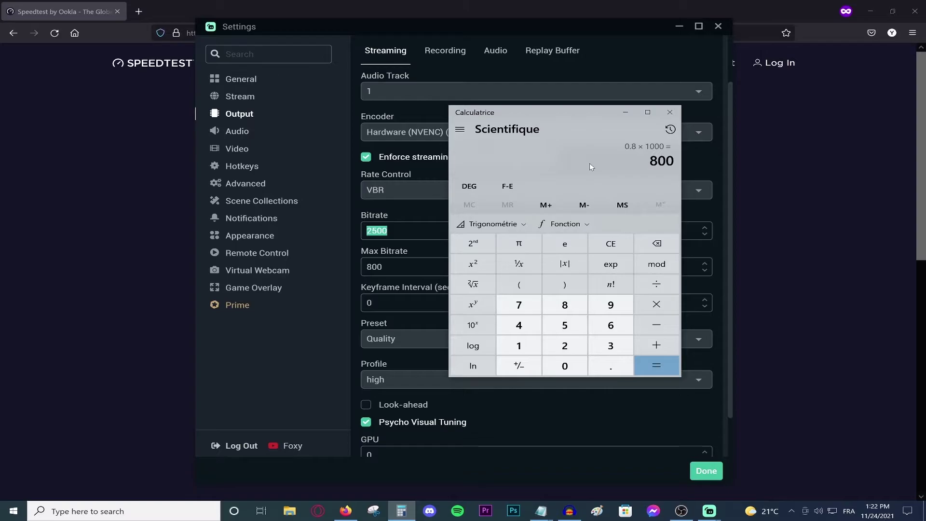
type("*0.7")
key("Return")
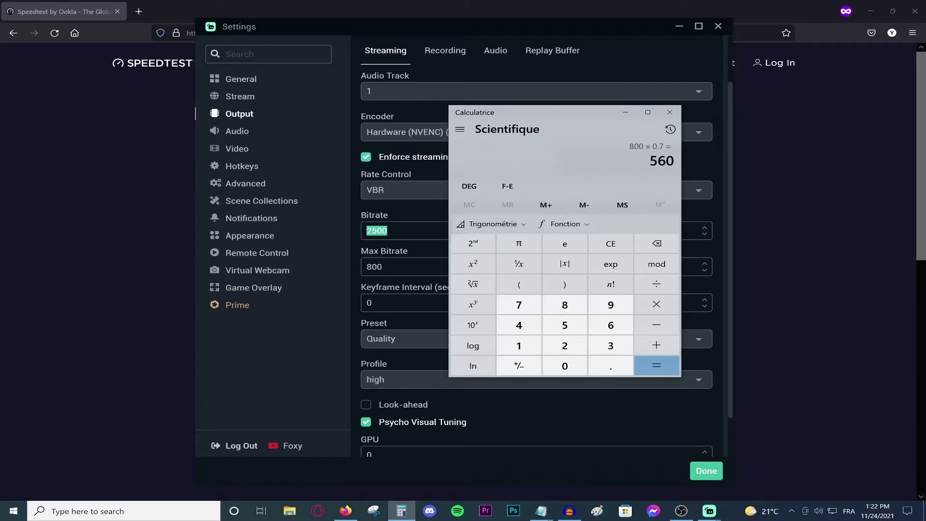
key("alt+Tab")
type("560")
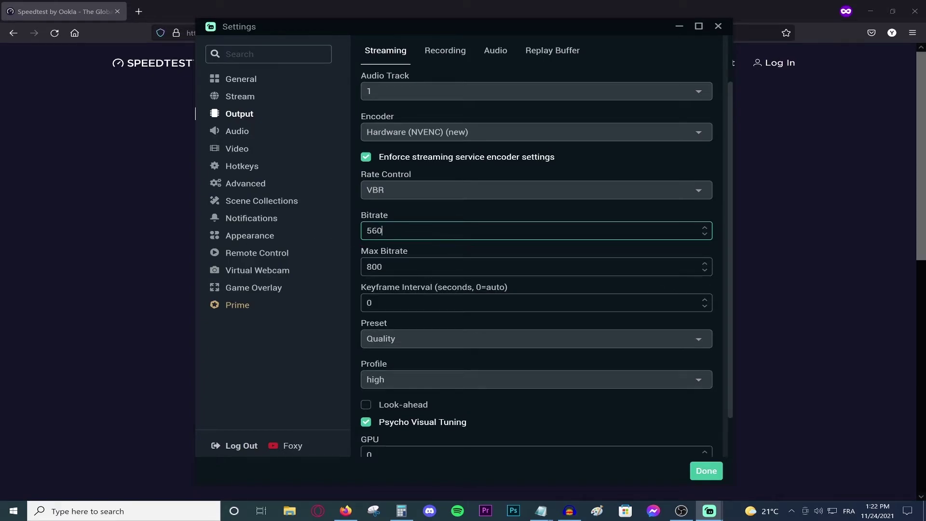
Keep the encoder preset on Quality and go to the Video settings page.
left_click(420, 339)
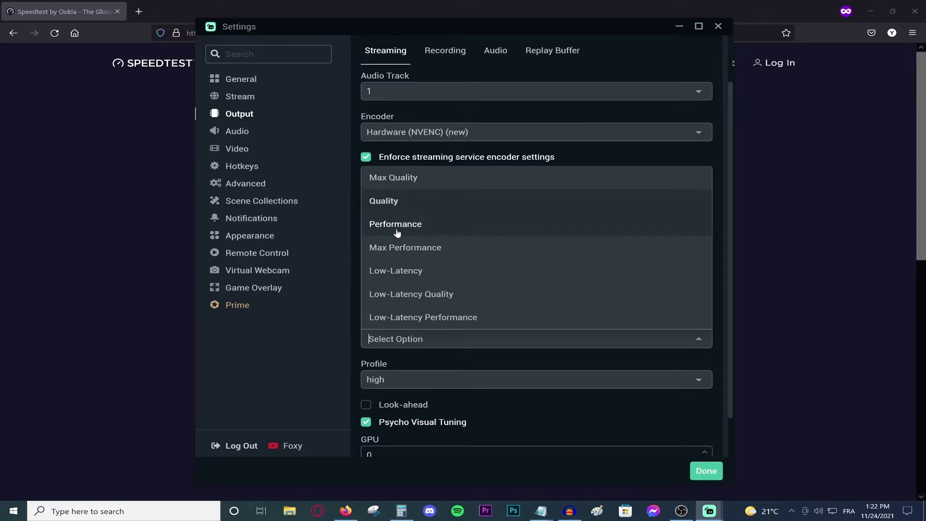
left_click(409, 205)
scroll(394, 371, "down", 1)
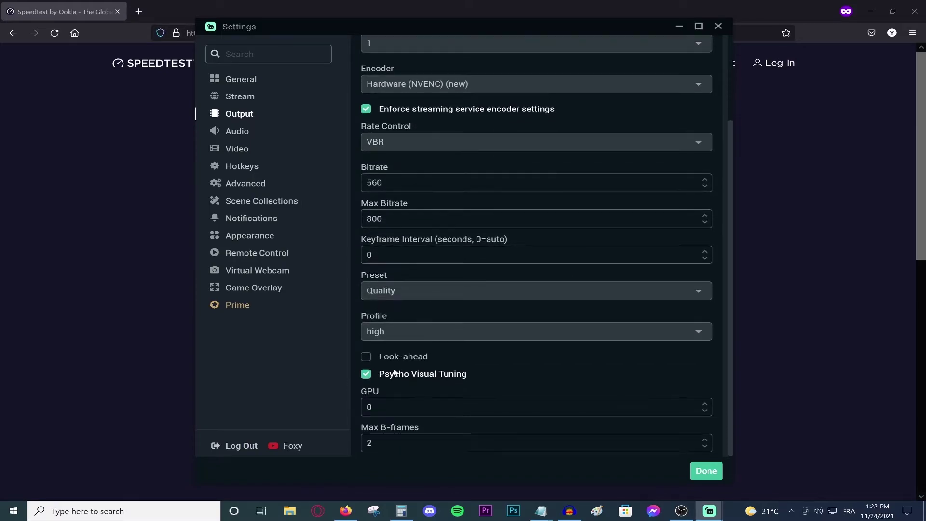
left_click(234, 150)
Choose 2880x1800 as the Base (Canvas) Resolution.
left_click(393, 78)
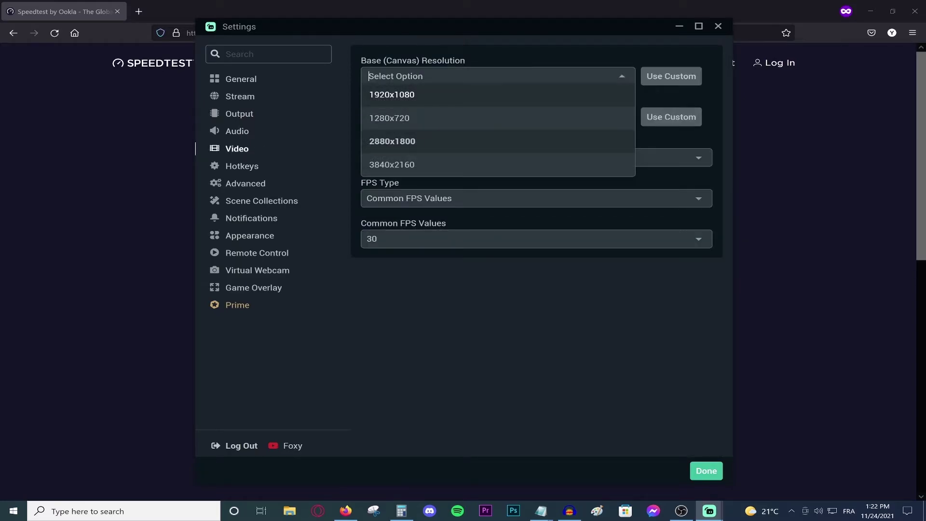
left_click(401, 148)
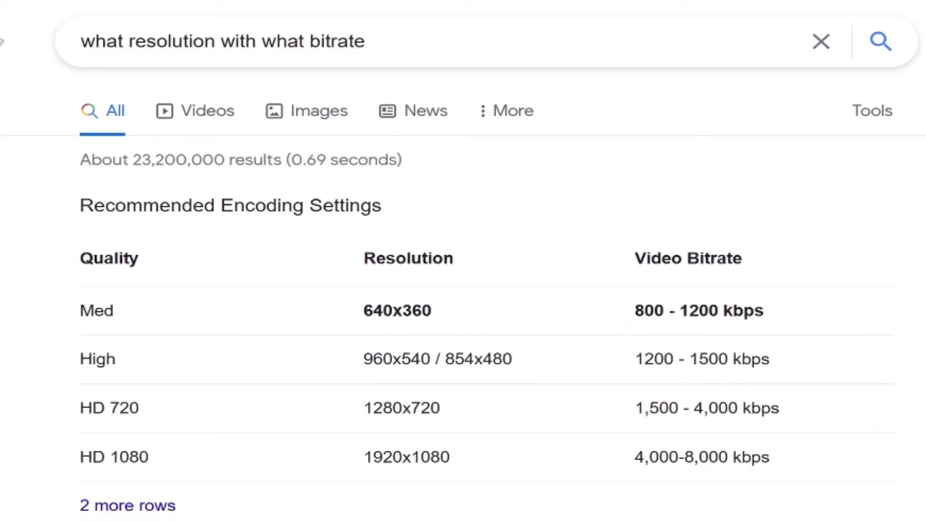
Copy the Med-row resolution 640x360 from Google's encoding table, then return to Streamlabs.
left_click_drag(635, 310, 771, 314)
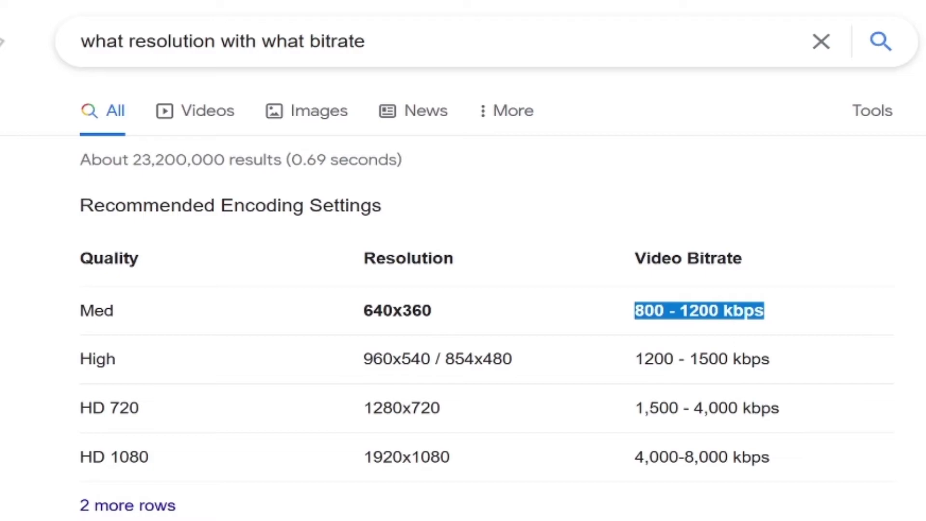
left_click_drag(365, 312, 467, 311)
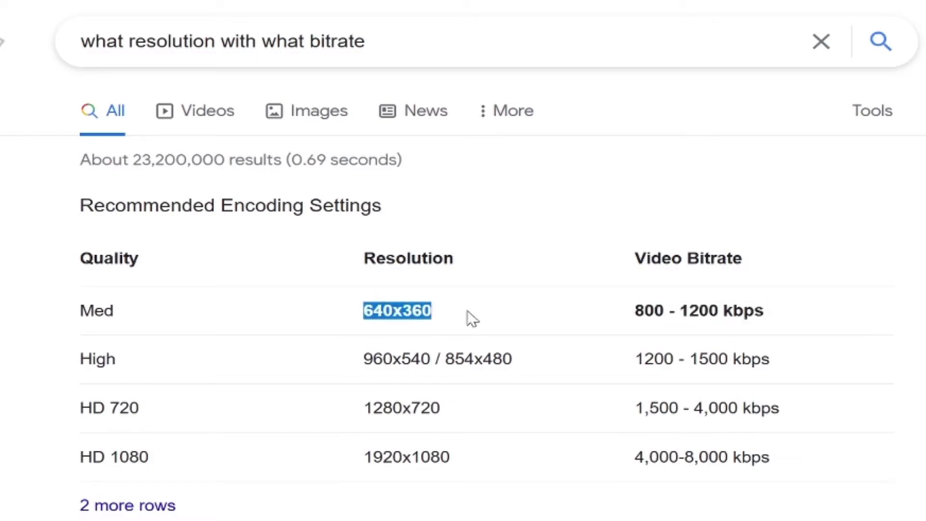
left_click_drag(635, 359, 770, 360)
left_click(771, 360)
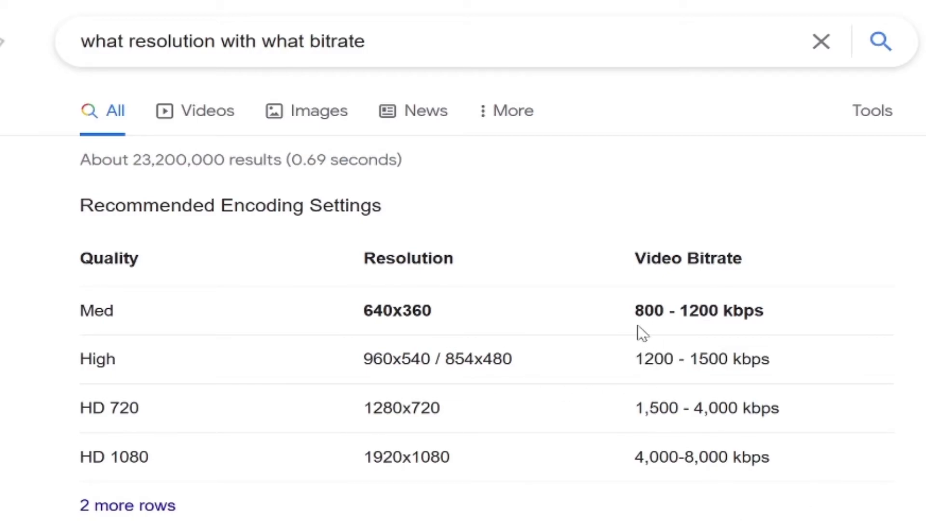
left_click_drag(635, 311, 664, 311)
left_click(363, 314)
left_click_drag(363, 314, 433, 314)
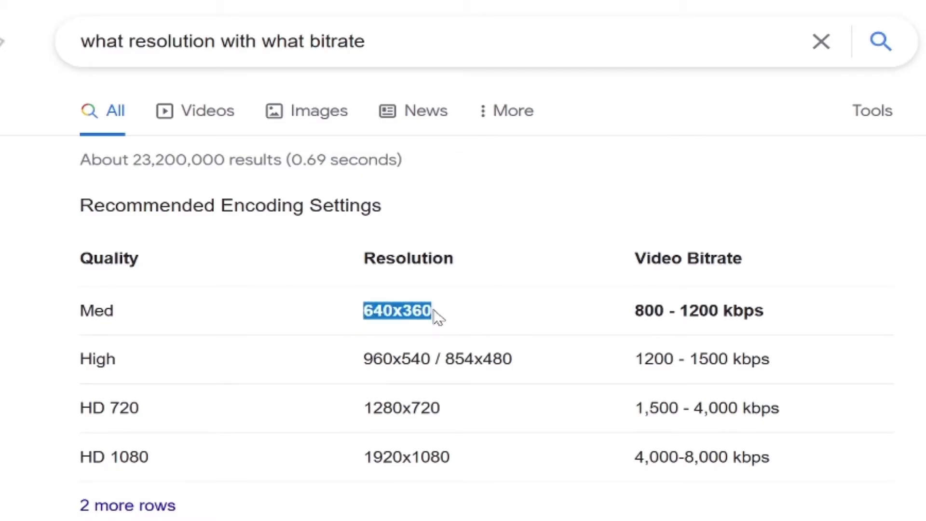
right_click(432, 314)
left_click(431, 351)
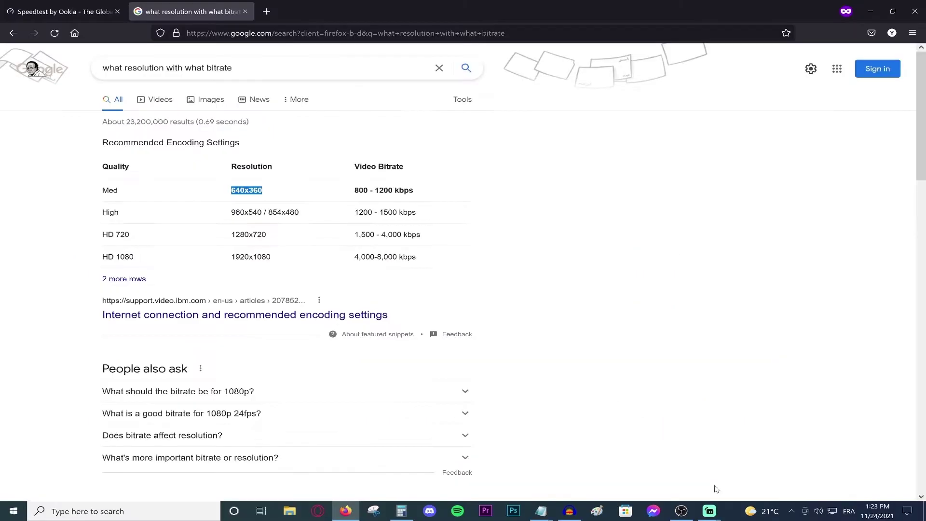
mouse_move(709, 511)
left_click(745, 434)
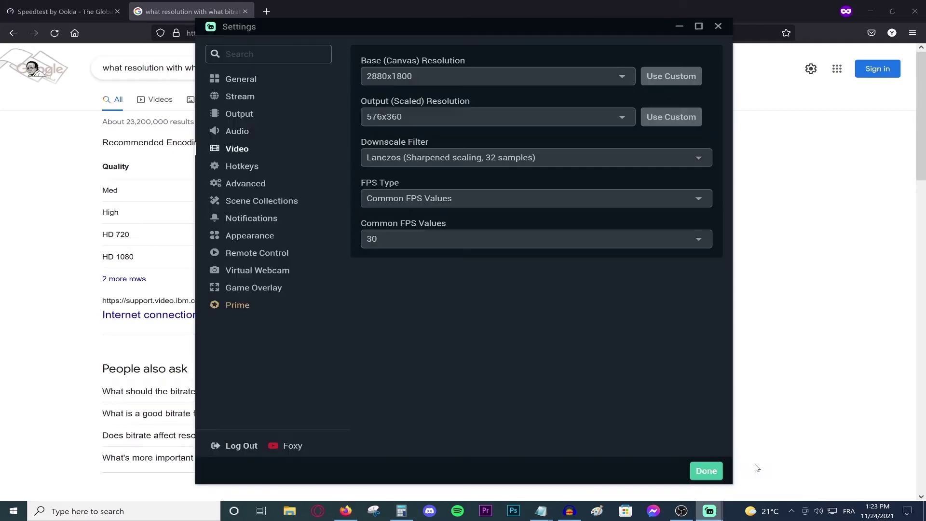
left_click(386, 116)
key("ctrl+v")
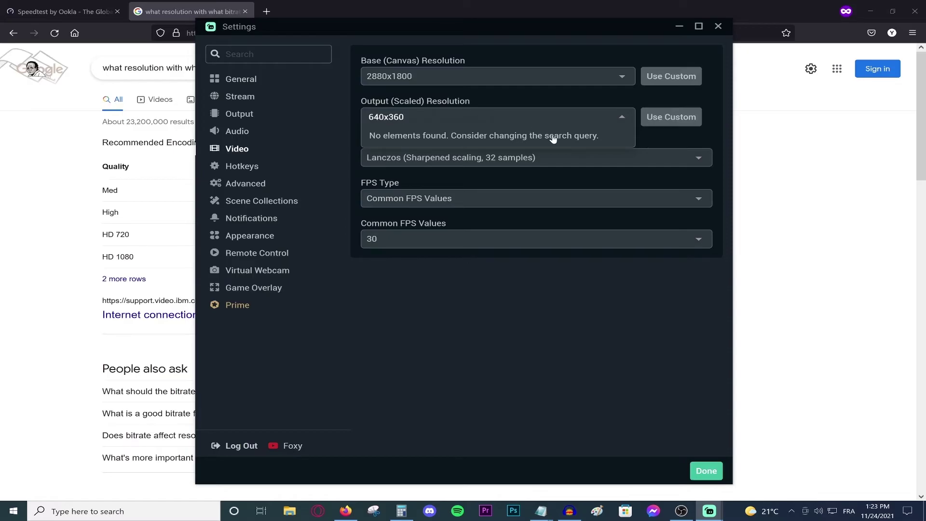
left_click(497, 304)
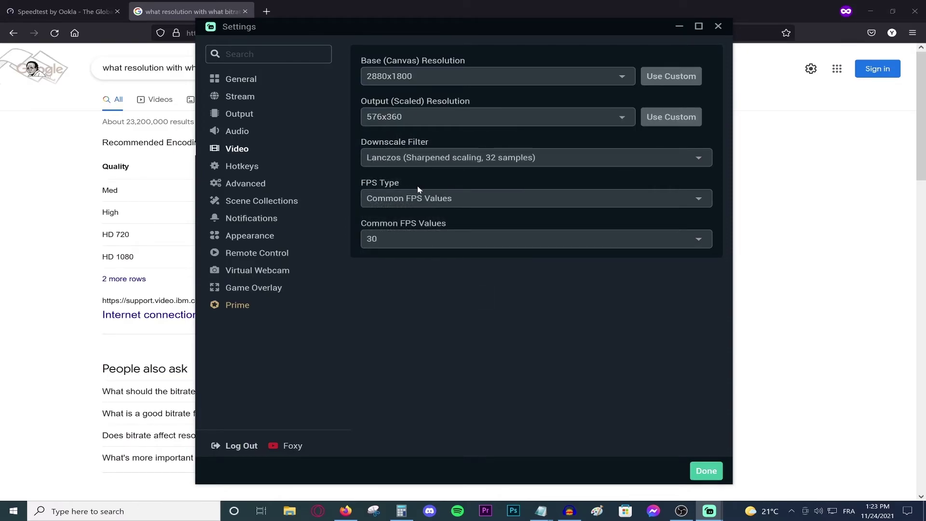
left_click(419, 158)
left_click(413, 223)
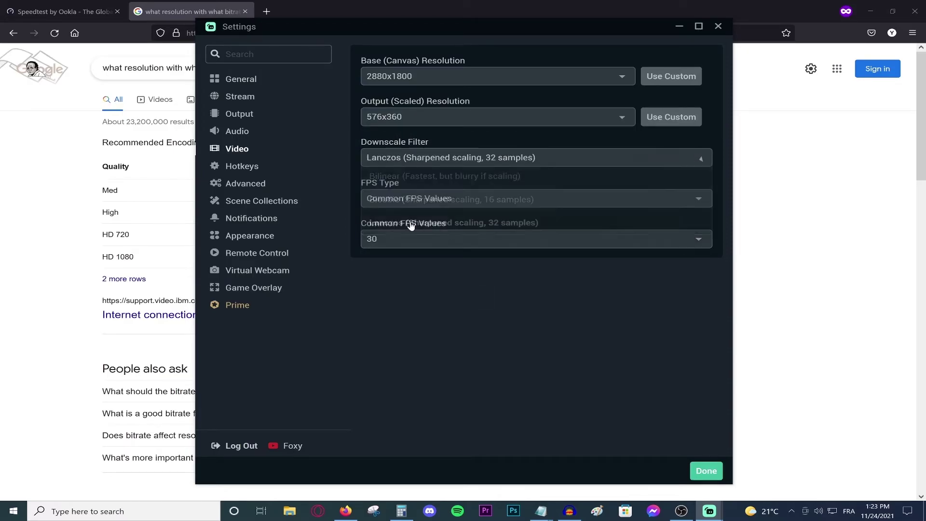
left_click(398, 207)
left_click(412, 221)
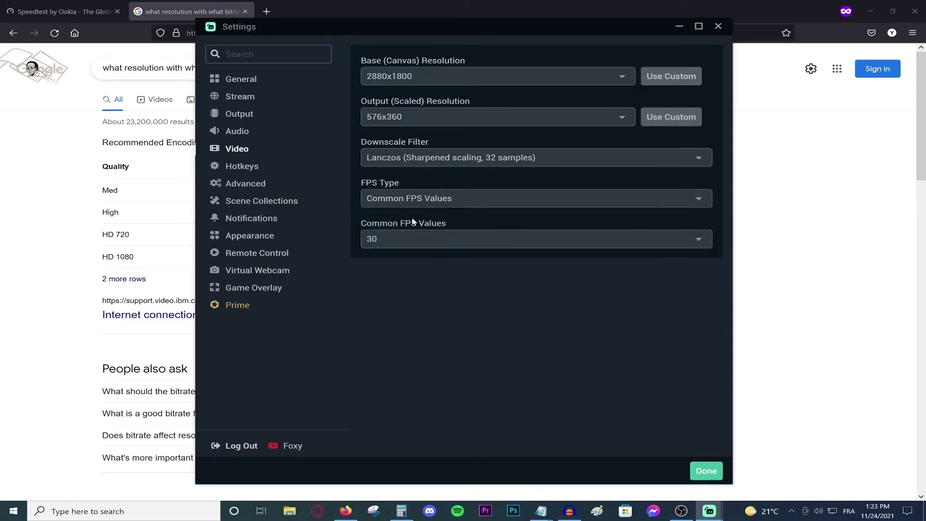
left_click(112, 205)
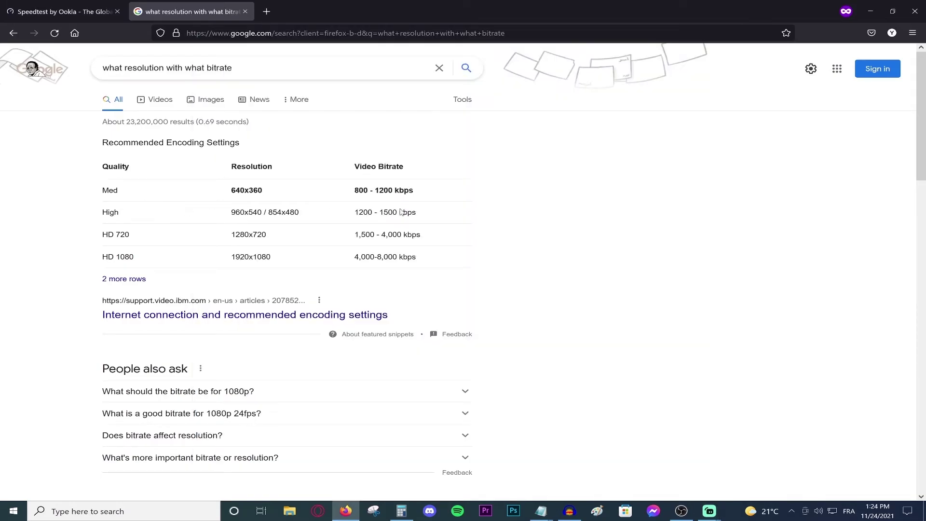
left_click_drag(354, 234, 374, 235)
left_click(58, 11)
left_click(203, 9)
mouse_move(704, 509)
left_click(761, 468)
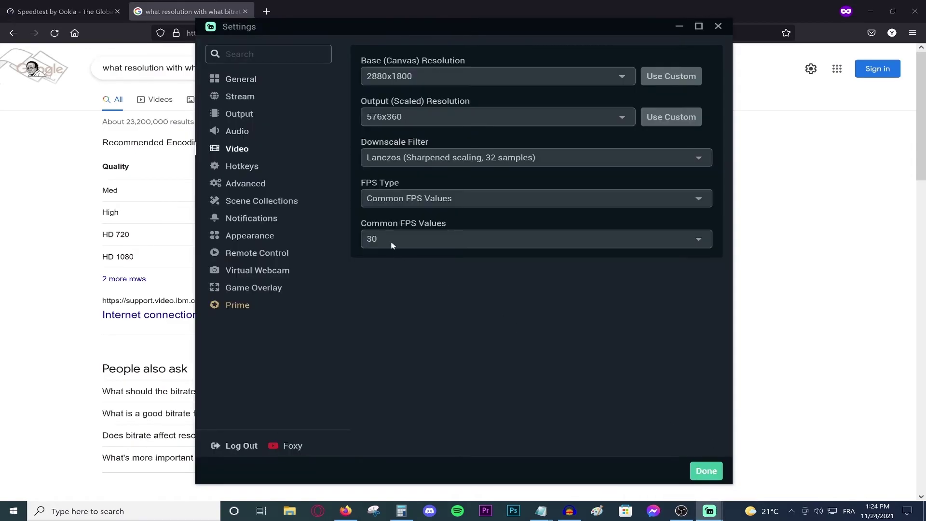
left_click(393, 241)
left_click(598, 347)
Click Done to save the settings and return to the main editor.
left_click(705, 471)
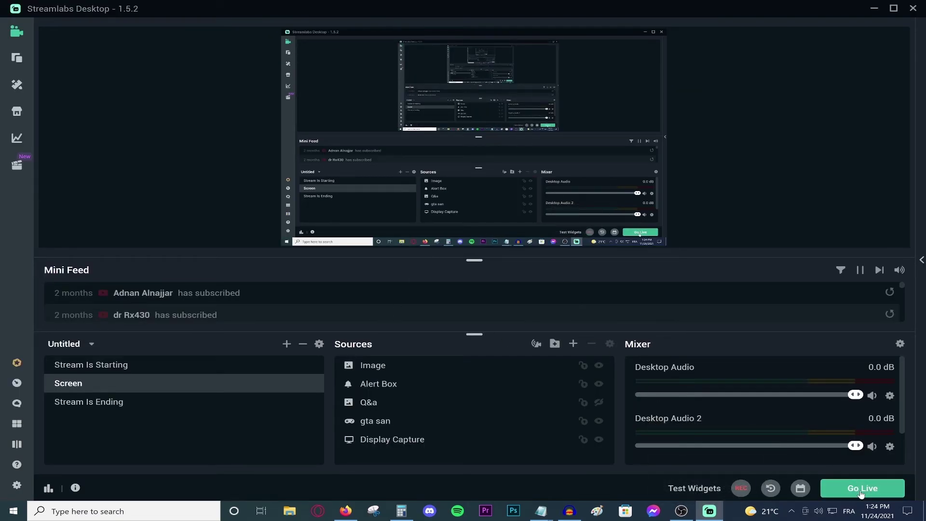